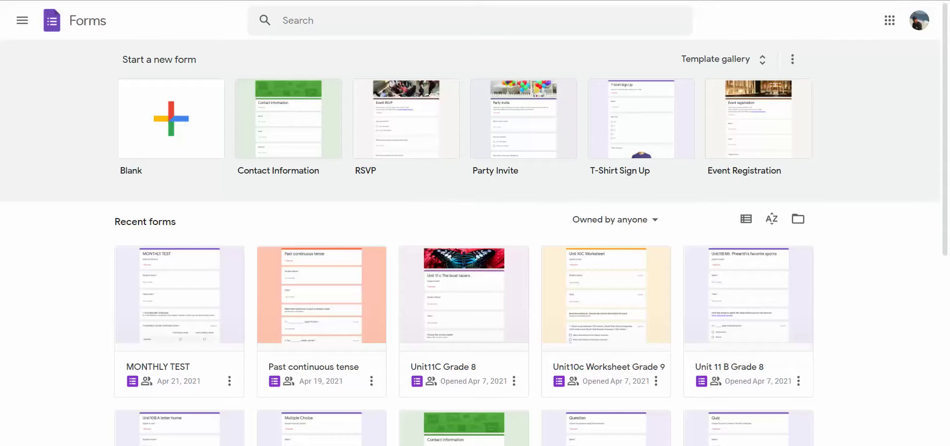
- Switch to Google Classroom and open the English Grade 8 G class
{"action": "left_click", "coordinate": [889, 20]}
{"action": "scroll", "coordinate": [831, 218], "scroll_direction": "down", "scroll_amount": 5}
{"action": "left_click", "coordinate": [890, 252]}
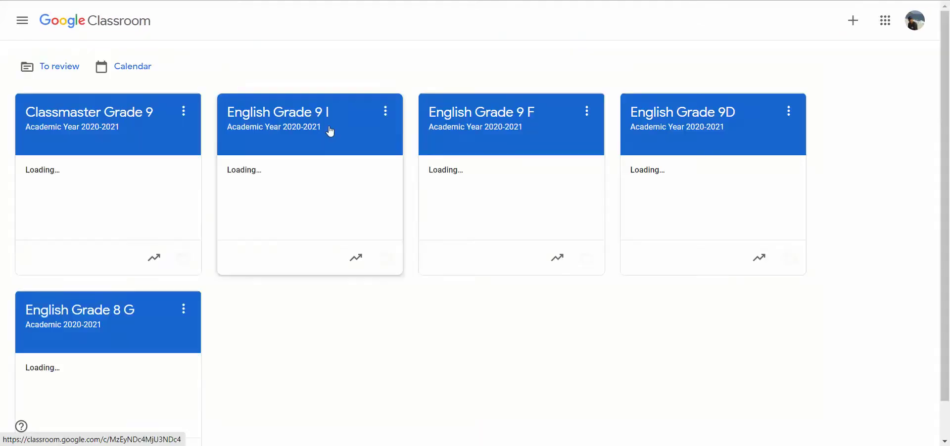
{"action": "left_click", "coordinate": [233, 109]}
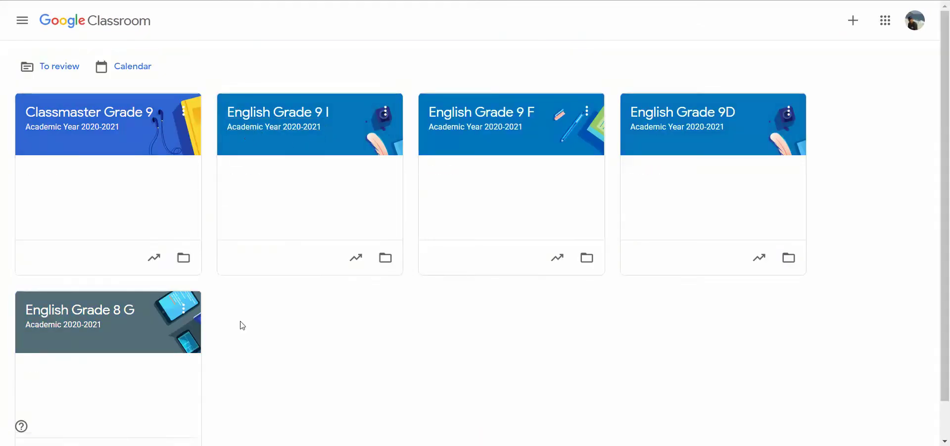
{"action": "scroll", "coordinate": [244, 320], "scroll_direction": "down", "scroll_amount": 1}
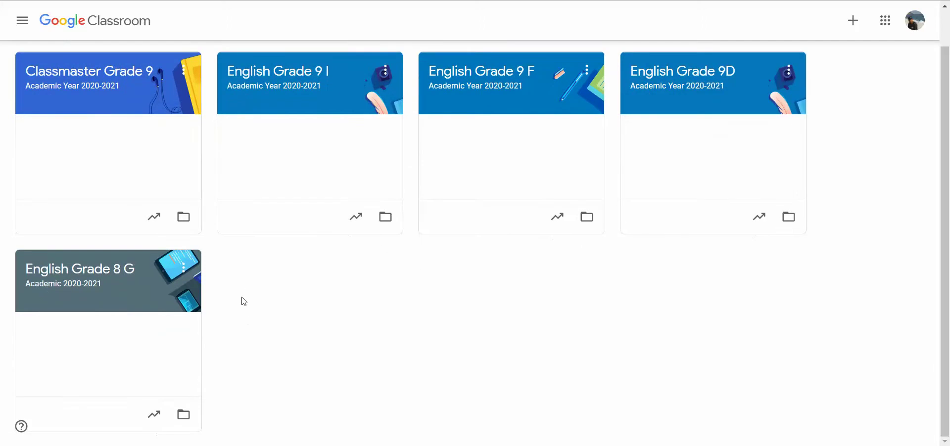
{"action": "left_click", "coordinate": [95, 278]}
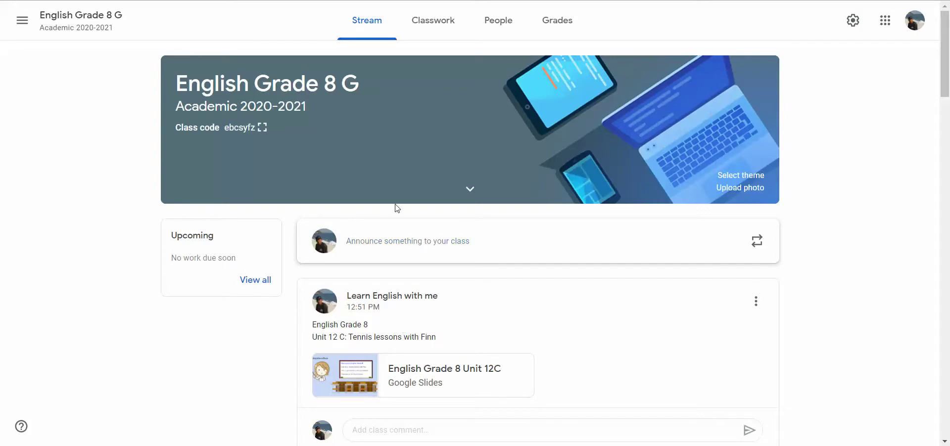
- Open the MONTHLY TEST form attached to the Monthly Test assignment and switch it to editing
{"action": "scroll", "coordinate": [399, 233], "scroll_direction": "down", "scroll_amount": 3}
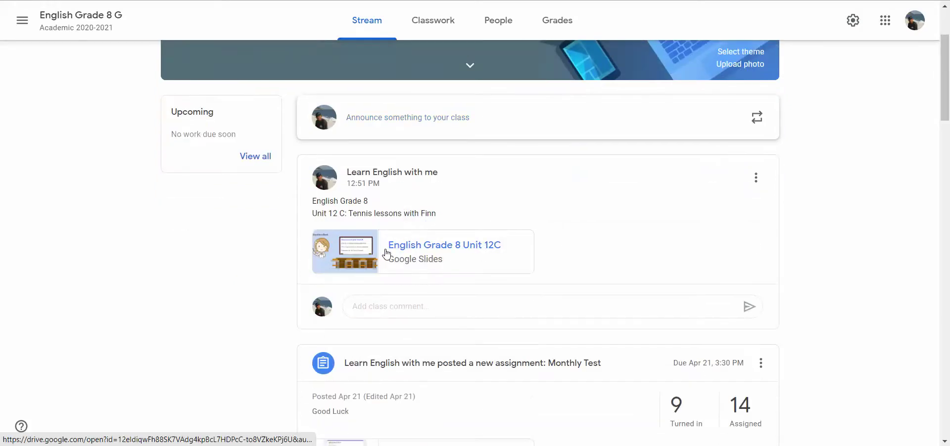
{"action": "scroll", "coordinate": [386, 254], "scroll_direction": "down", "scroll_amount": 5}
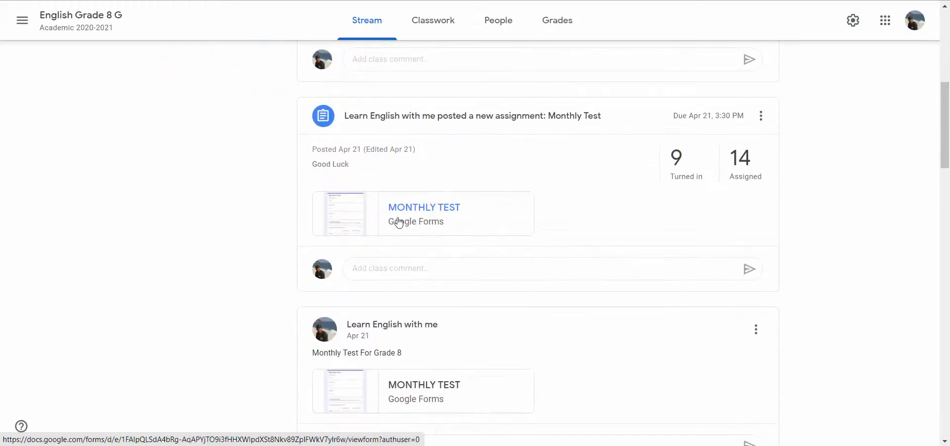
{"action": "left_click", "coordinate": [401, 212]}
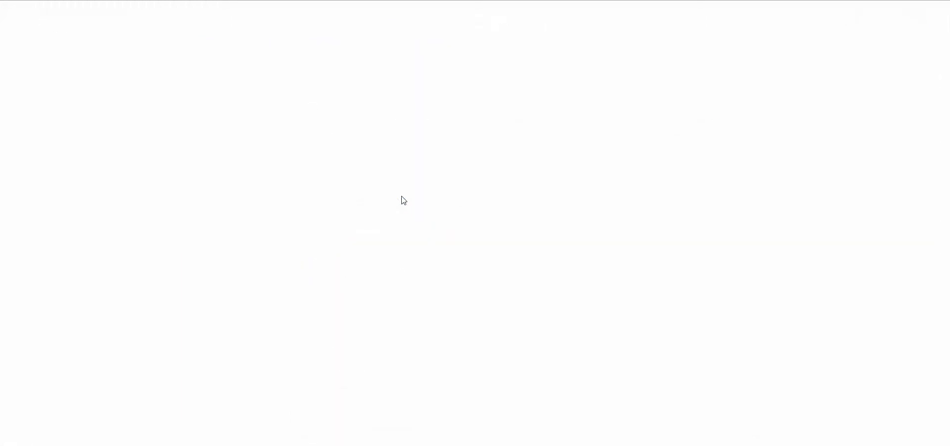
{"action": "scroll", "coordinate": [400, 197], "scroll_direction": "down", "scroll_amount": 5}
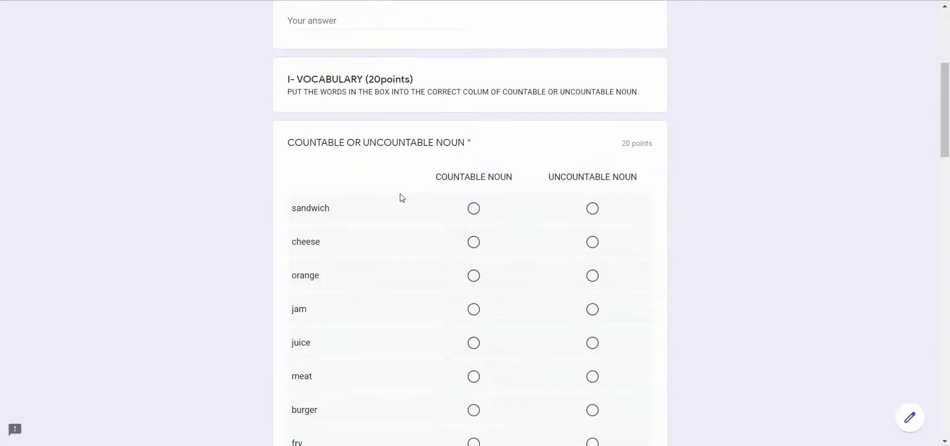
{"action": "scroll", "coordinate": [401, 198], "scroll_direction": "down", "scroll_amount": 3}
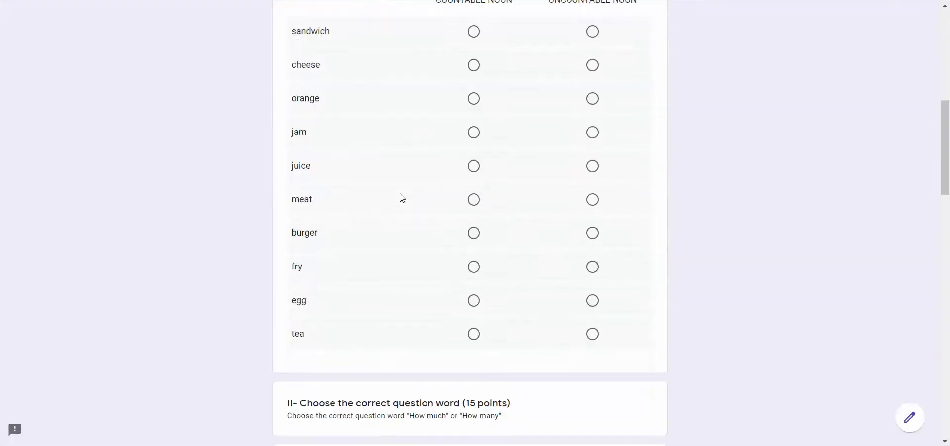
{"action": "left_click", "coordinate": [911, 418]}
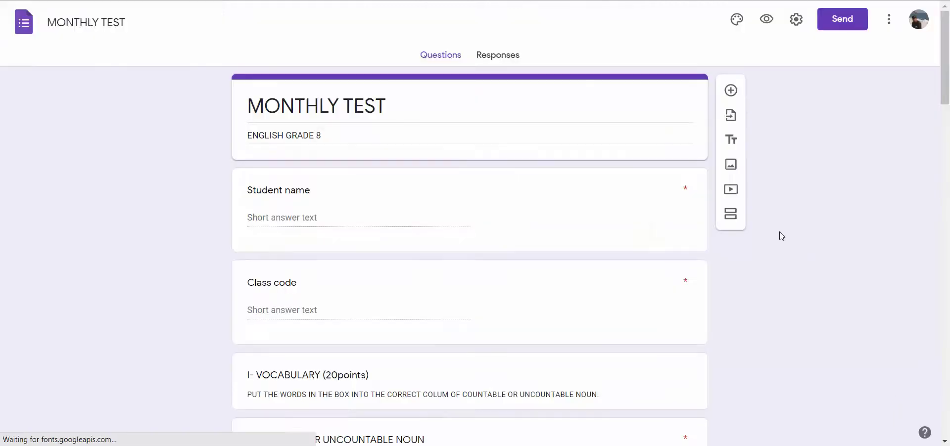
- Show the individual responses submitted to the MONTHLY TEST form
{"action": "scroll", "coordinate": [539, 203], "scroll_direction": "down", "scroll_amount": 2}
{"action": "scroll", "coordinate": [538, 203], "scroll_direction": "down", "scroll_amount": 3}
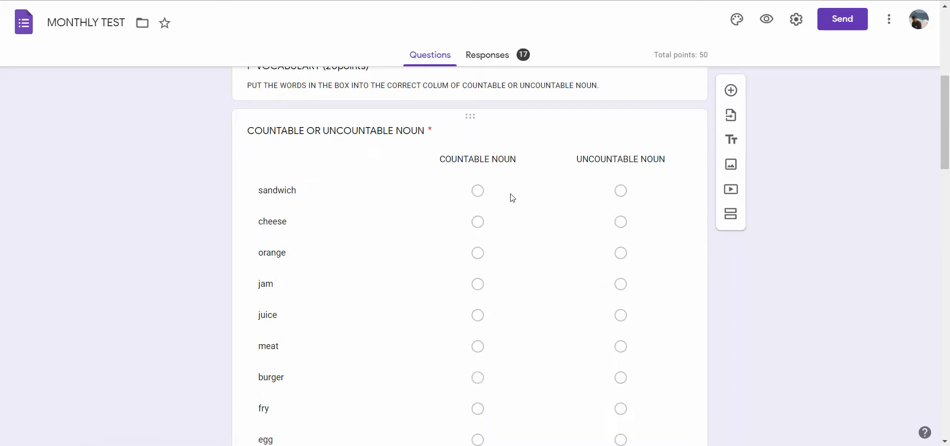
{"action": "scroll", "coordinate": [501, 195], "scroll_direction": "up", "scroll_amount": 3}
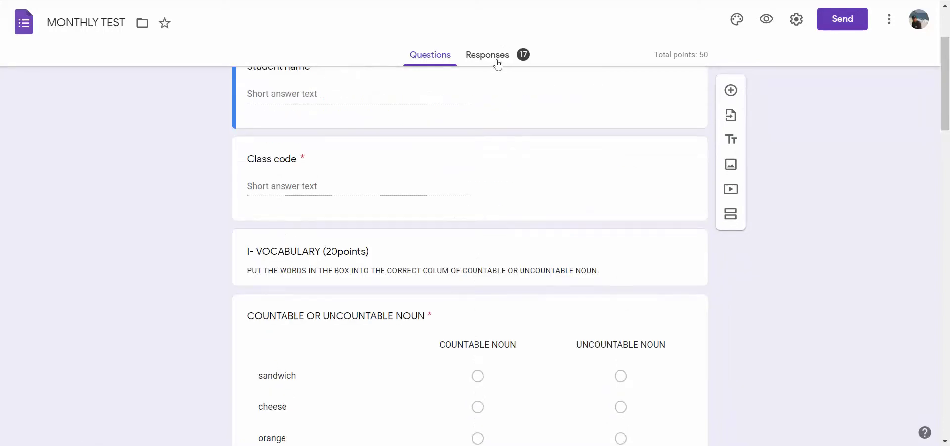
{"action": "left_click", "coordinate": [497, 65]}
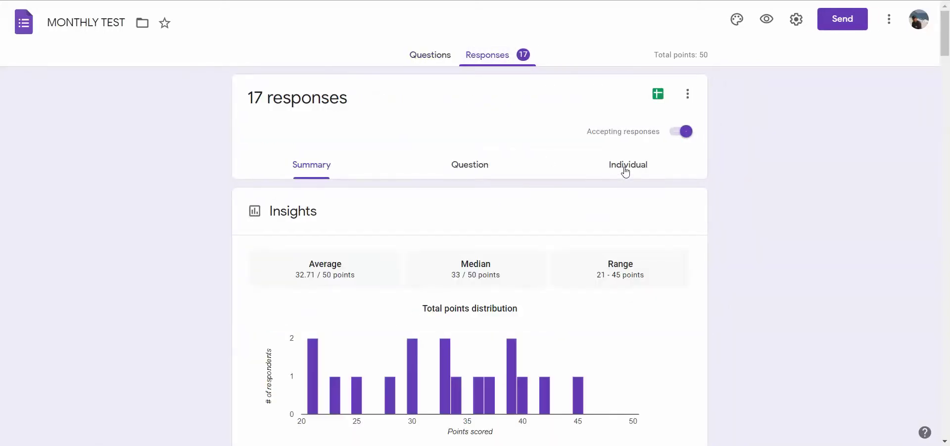
{"action": "left_click", "coordinate": [625, 172]}
- Examine the student's marked answers and the correct answers in the countable or uncountable noun section
{"action": "scroll", "coordinate": [512, 182], "scroll_direction": "down", "scroll_amount": 3}
{"action": "scroll", "coordinate": [512, 182], "scroll_direction": "down", "scroll_amount": 2}
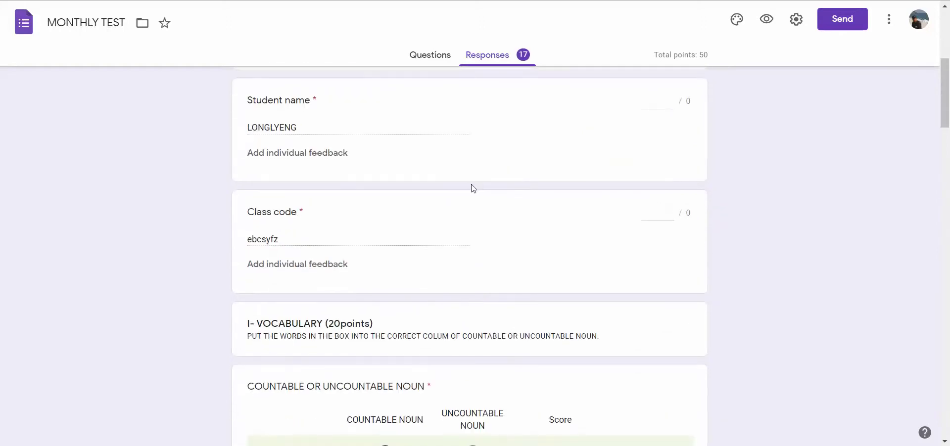
{"action": "scroll", "coordinate": [437, 184], "scroll_direction": "down", "scroll_amount": 2}
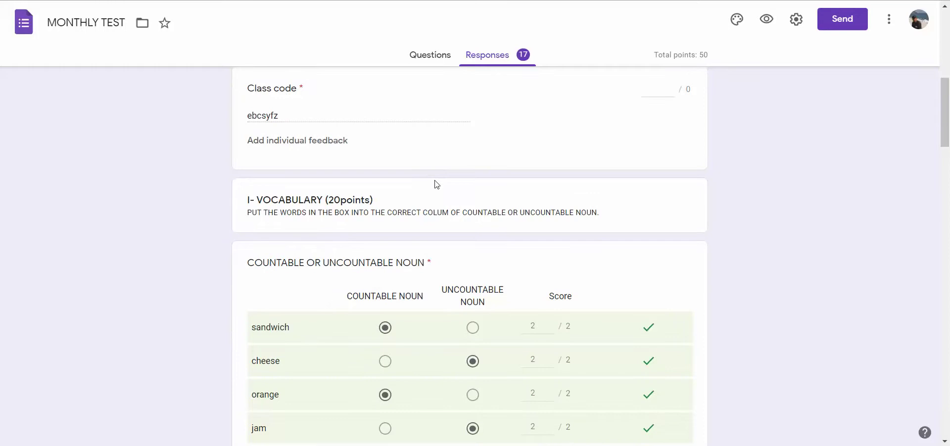
{"action": "scroll", "coordinate": [436, 184], "scroll_direction": "down", "scroll_amount": 1}
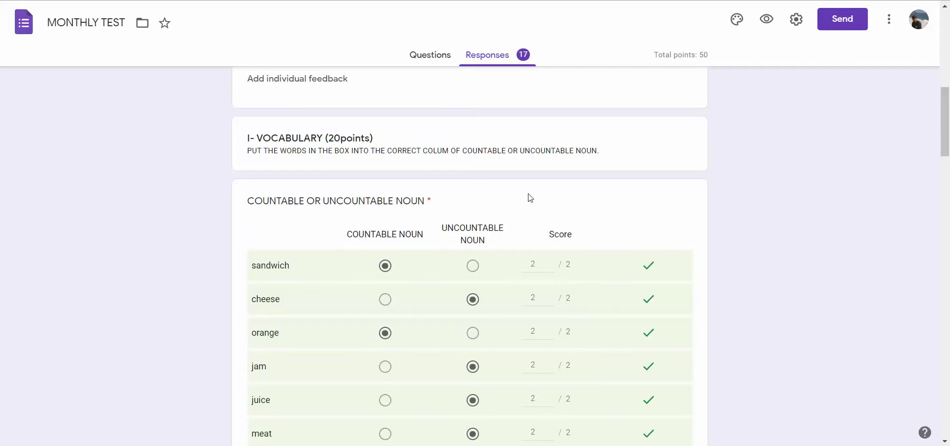
{"action": "scroll", "coordinate": [490, 253], "scroll_direction": "down", "scroll_amount": 3}
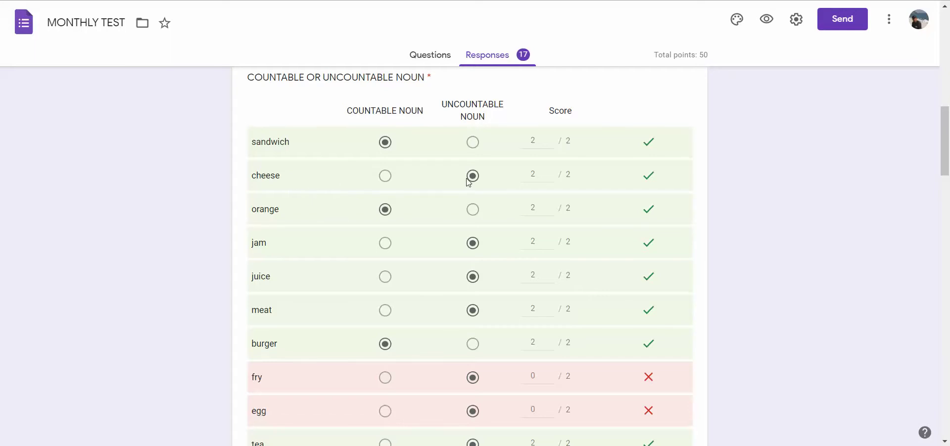
{"action": "scroll", "coordinate": [461, 181], "scroll_direction": "down", "scroll_amount": 1}
{"action": "scroll", "coordinate": [460, 181], "scroll_direction": "down", "scroll_amount": 1}
{"action": "scroll", "coordinate": [458, 179], "scroll_direction": "up", "scroll_amount": 1}
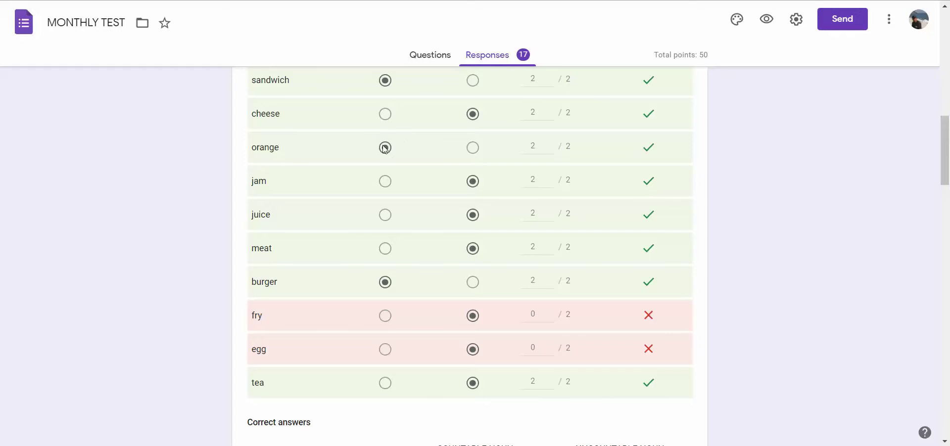
{"action": "scroll", "coordinate": [385, 158], "scroll_direction": "down", "scroll_amount": 2}
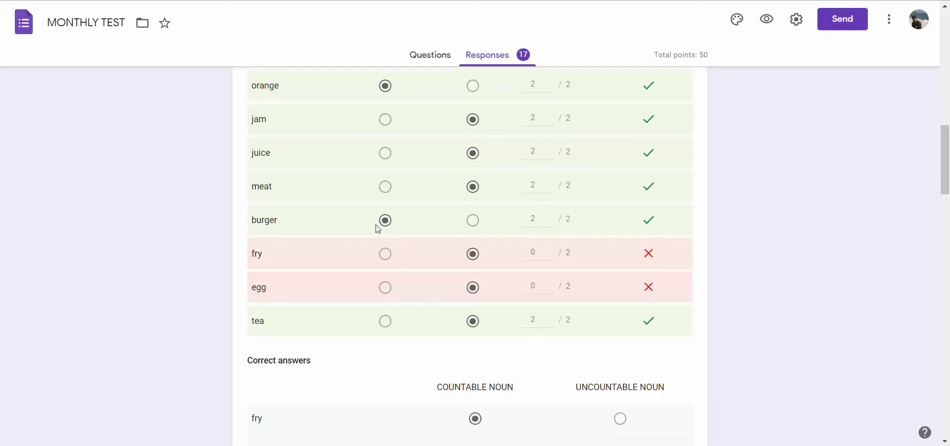
{"action": "scroll", "coordinate": [380, 222], "scroll_direction": "down", "scroll_amount": 1}
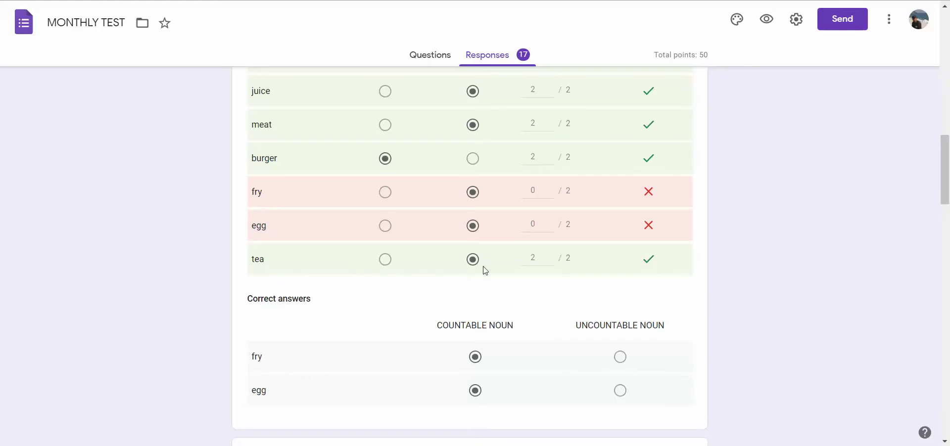
{"action": "scroll", "coordinate": [470, 257], "scroll_direction": "up", "scroll_amount": 5}
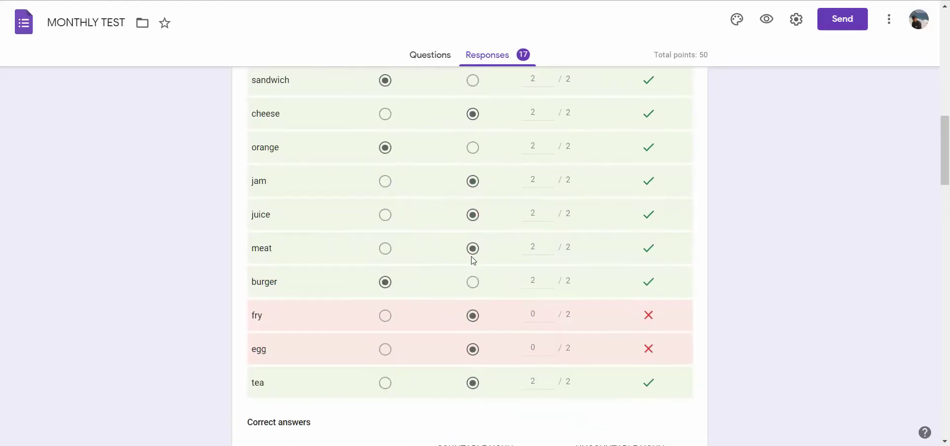
{"action": "scroll", "coordinate": [476, 253], "scroll_direction": "down", "scroll_amount": 1}
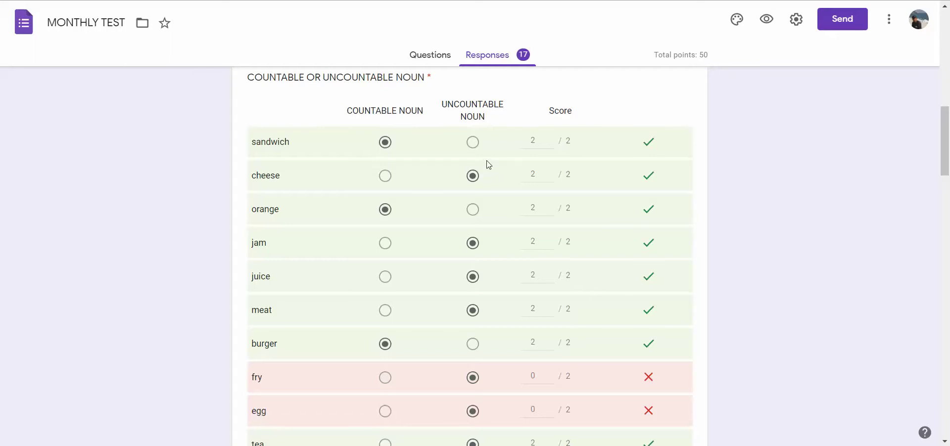
{"action": "scroll", "coordinate": [487, 158], "scroll_direction": "up", "scroll_amount": 1}
{"action": "scroll", "coordinate": [487, 156], "scroll_direction": "down", "scroll_amount": 1}
{"action": "scroll", "coordinate": [468, 167], "scroll_direction": "up", "scroll_amount": 1}
{"action": "scroll", "coordinate": [469, 168], "scroll_direction": "down", "scroll_amount": 5}
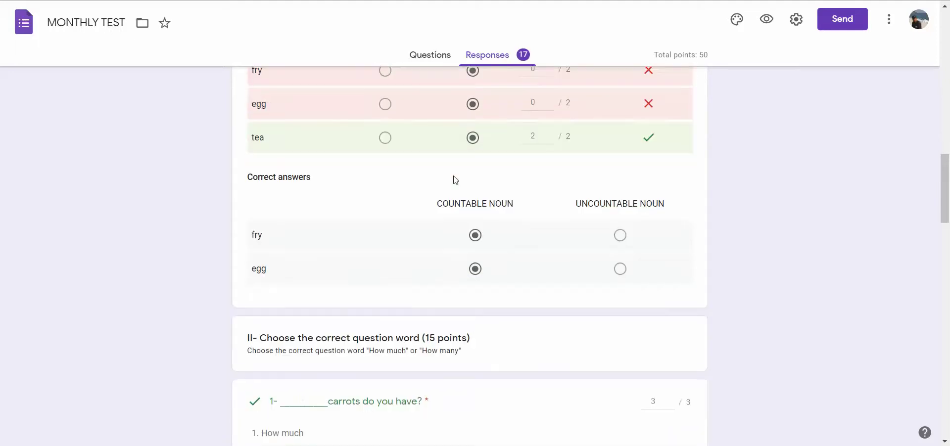
{"action": "scroll", "coordinate": [452, 178], "scroll_direction": "down", "scroll_amount": 3}
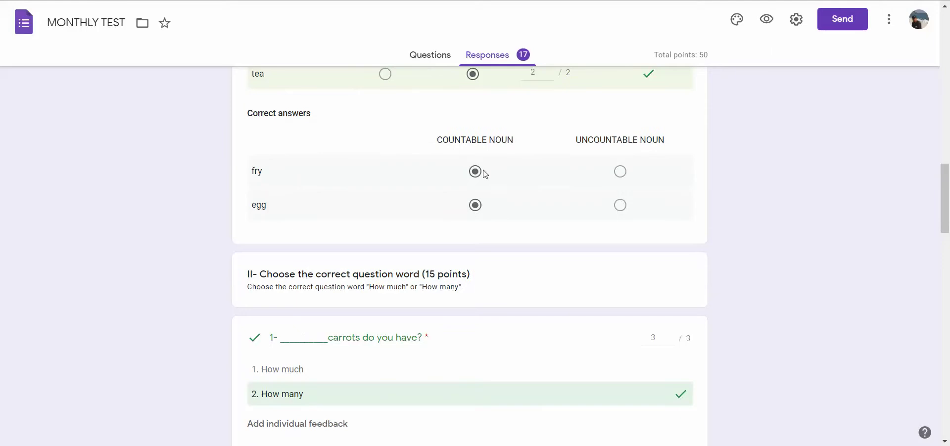
- Examine the student's answers to the five "How much" or "How many" questions in section II
{"action": "scroll", "coordinate": [483, 172], "scroll_direction": "down", "scroll_amount": 3}
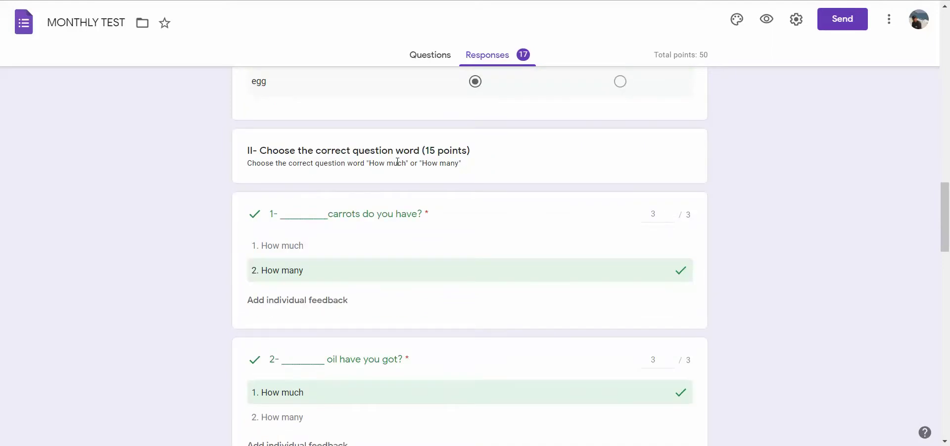
{"action": "scroll", "coordinate": [397, 163], "scroll_direction": "down", "scroll_amount": 1}
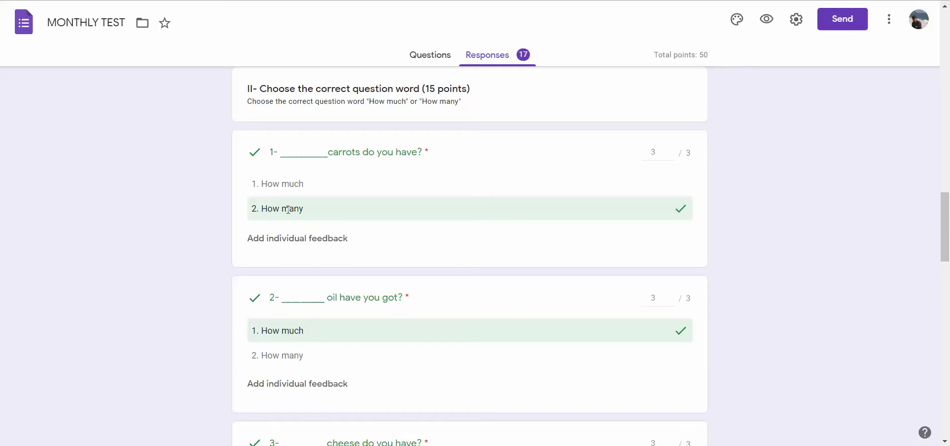
{"action": "scroll", "coordinate": [287, 210], "scroll_direction": "down", "scroll_amount": 3}
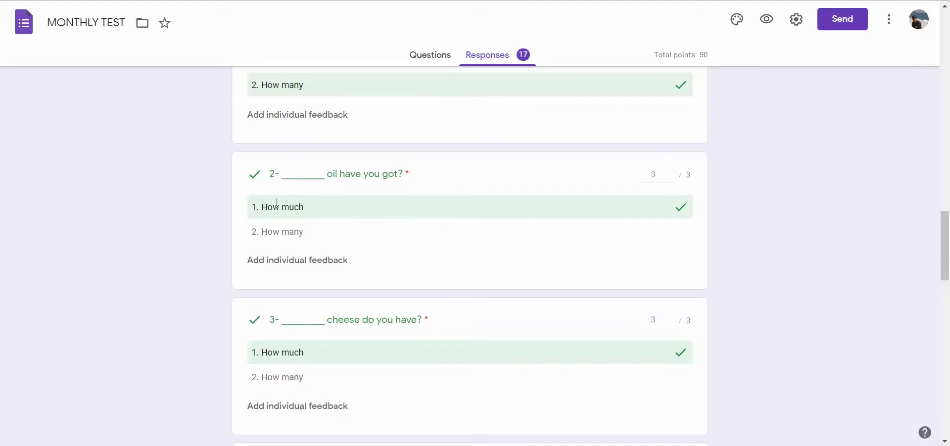
{"action": "scroll", "coordinate": [294, 218], "scroll_direction": "down", "scroll_amount": 3}
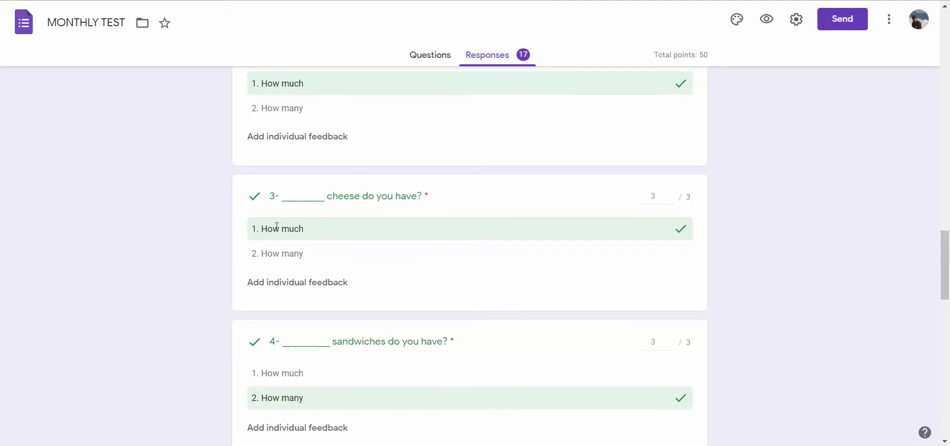
{"action": "scroll", "coordinate": [280, 231], "scroll_direction": "down", "scroll_amount": 1}
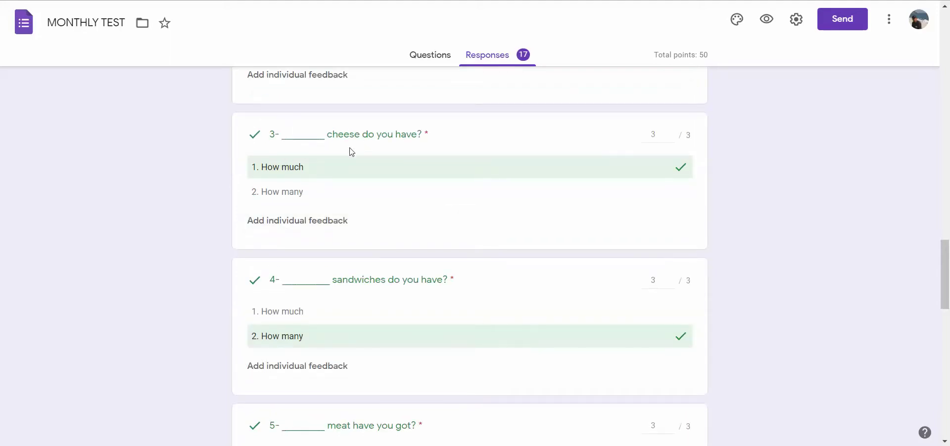
{"action": "scroll", "coordinate": [327, 188], "scroll_direction": "down", "scroll_amount": 2}
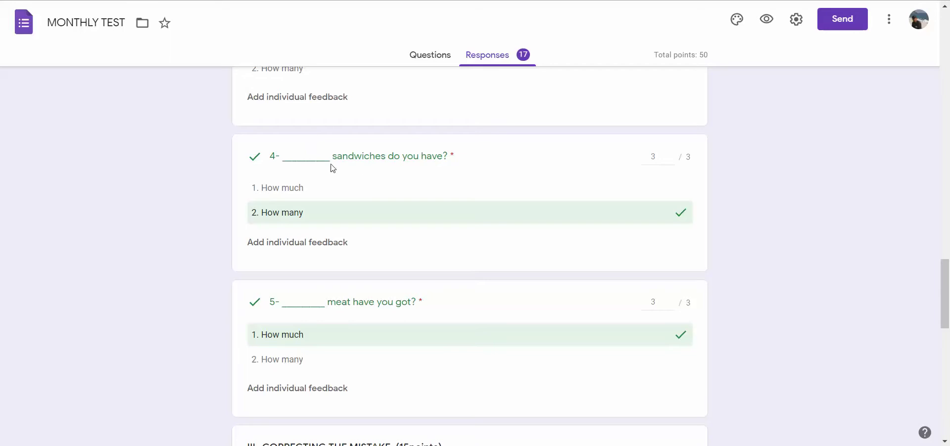
{"action": "left_click_drag", "start_coordinate": [383, 157], "coordinate": [331, 158]}
{"action": "left_click", "coordinate": [353, 168]}
{"action": "scroll", "coordinate": [283, 218], "scroll_direction": "down", "scroll_amount": 4}
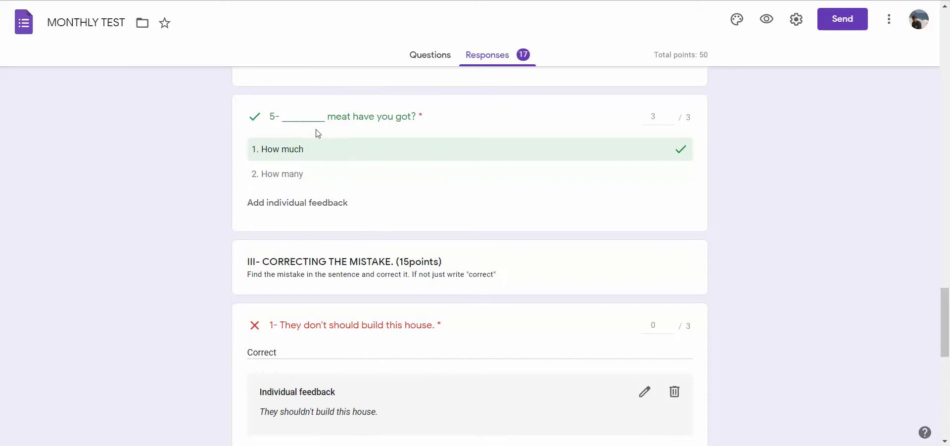
{"action": "scroll", "coordinate": [290, 159], "scroll_direction": "up", "scroll_amount": 7}
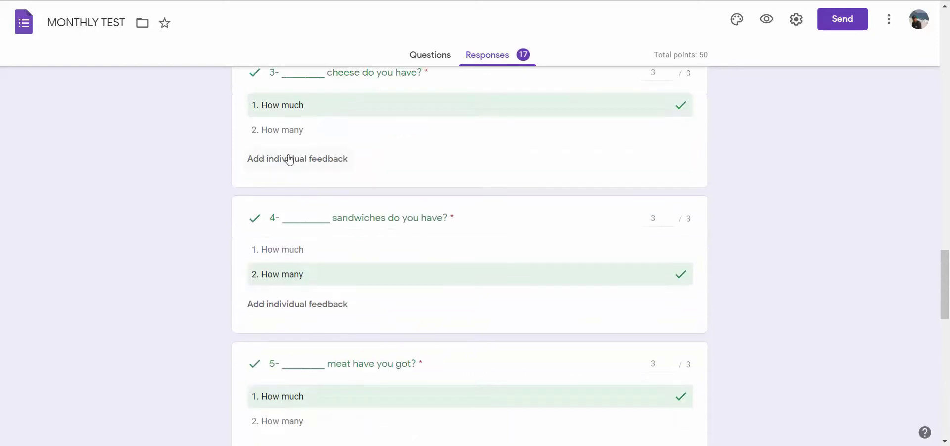
- Examine the student's answer and individual feedback for question 1, "They don't should build this house", in section III
{"action": "scroll", "coordinate": [289, 157], "scroll_direction": "down", "scroll_amount": 6}
{"action": "scroll", "coordinate": [291, 155], "scroll_direction": "down", "scroll_amount": 3}
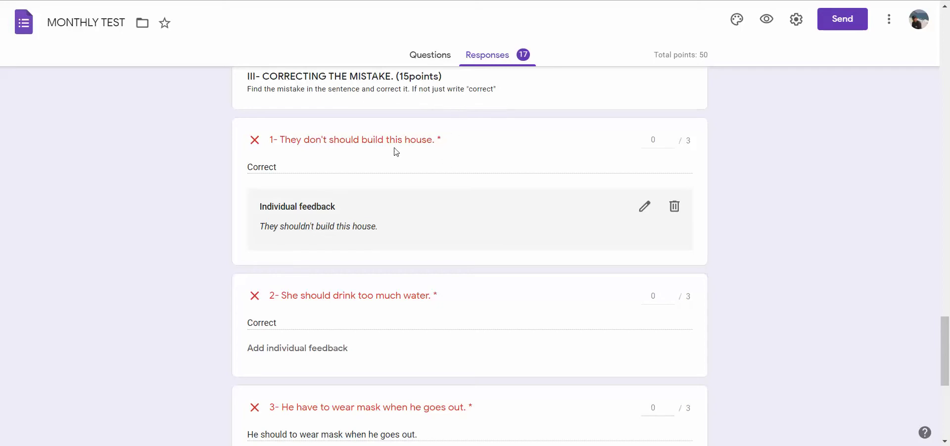
{"action": "scroll", "coordinate": [389, 147], "scroll_direction": "down", "scroll_amount": 1}
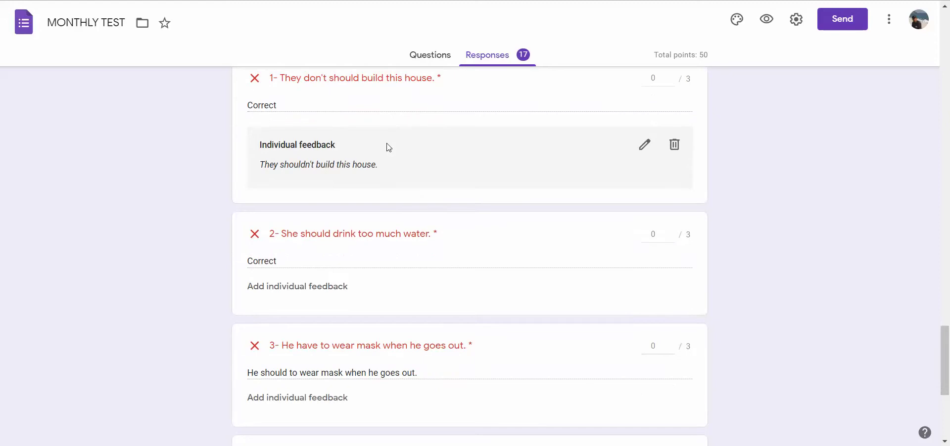
{"action": "scroll", "coordinate": [389, 147], "scroll_direction": "up", "scroll_amount": 1}
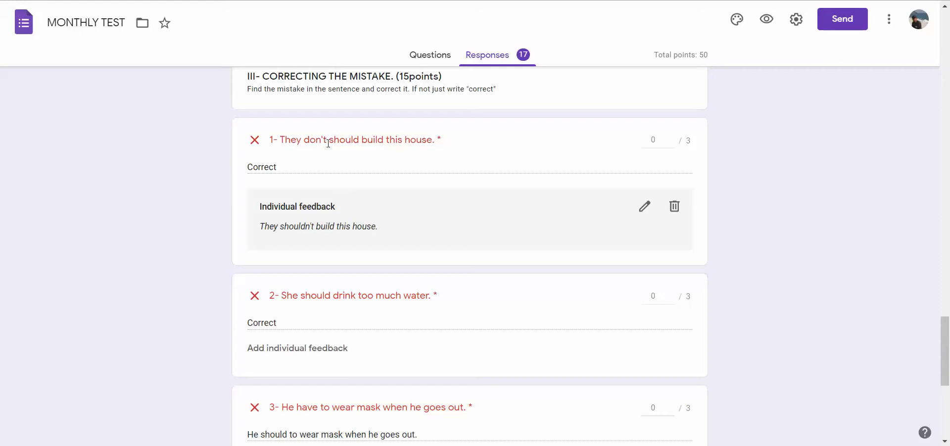
{"action": "left_click_drag", "start_coordinate": [328, 142], "coordinate": [359, 142]}
{"action": "left_click", "coordinate": [340, 145]}
{"action": "left_click_drag", "start_coordinate": [327, 143], "coordinate": [304, 143]}
{"action": "left_click", "coordinate": [342, 166]}
{"action": "left_click_drag", "start_coordinate": [260, 226], "coordinate": [384, 229]}
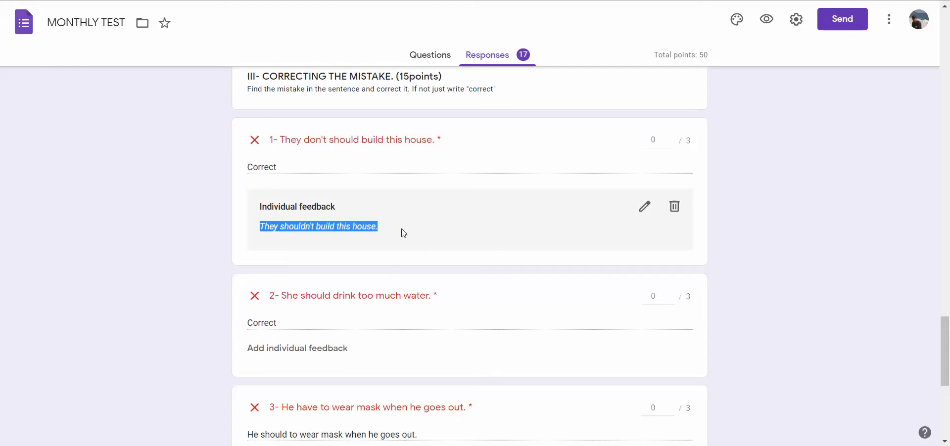
- Set the score of section III question 2, "She should drink too much water", to 3 points and save the edit
{"action": "scroll", "coordinate": [410, 233], "scroll_direction": "down", "scroll_amount": 2}
{"action": "left_click", "coordinate": [361, 200]}
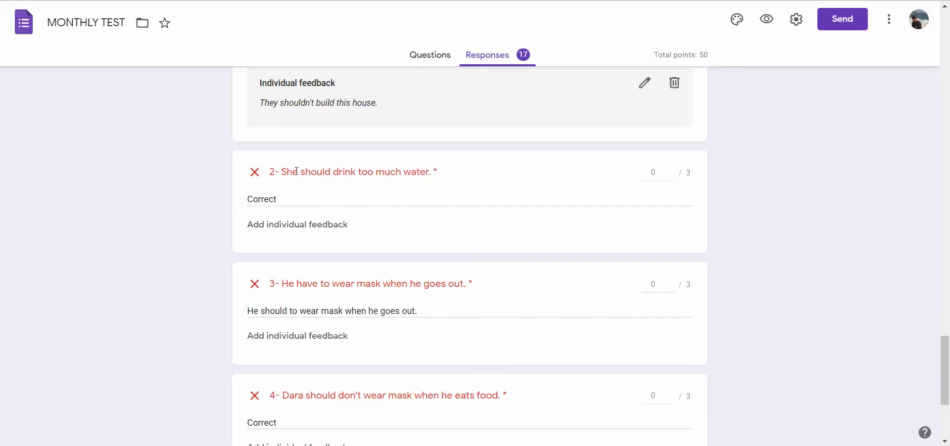
{"action": "left_click", "coordinate": [666, 170]}
{"action": "left_click", "coordinate": [670, 170]}
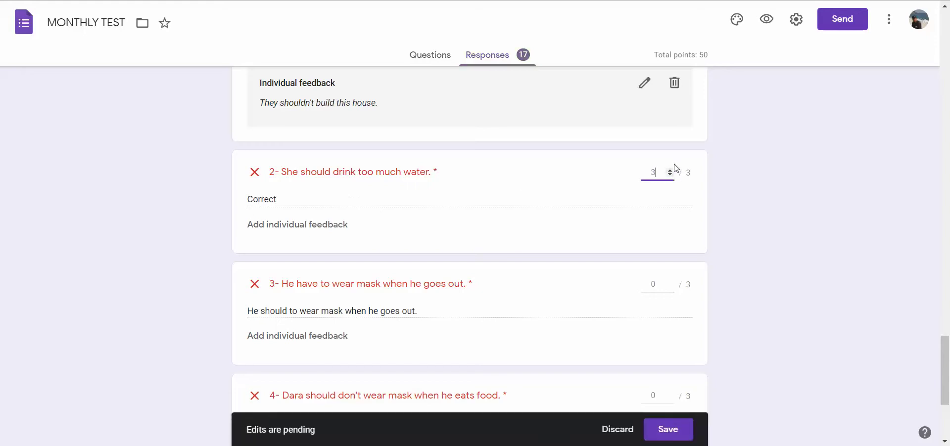
{"action": "left_click", "coordinate": [668, 429]}
{"action": "scroll", "coordinate": [443, 227], "scroll_direction": "down", "scroll_amount": 10}
{"action": "scroll", "coordinate": [443, 227], "scroll_direction": "down", "scroll_amount": 20}
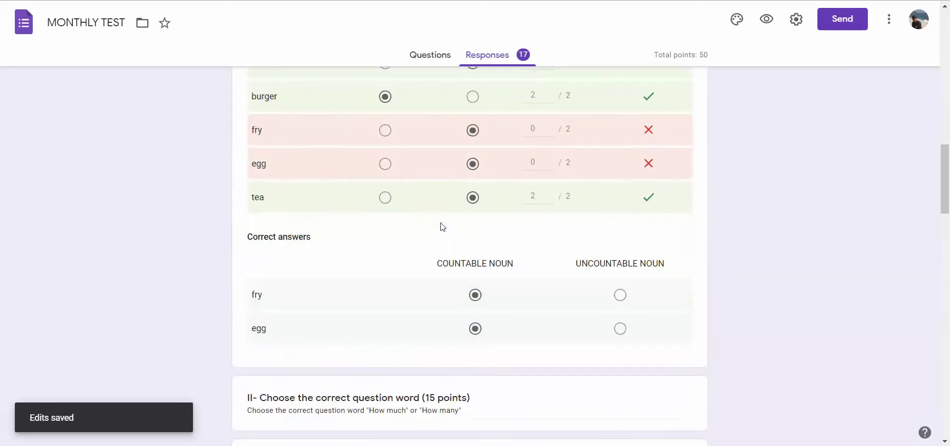
{"action": "scroll", "coordinate": [442, 227], "scroll_direction": "down", "scroll_amount": 6}
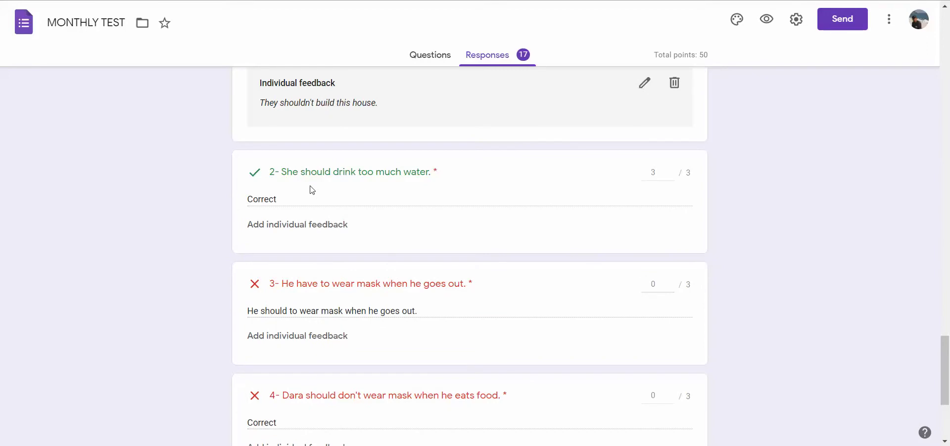
- Add the individual feedback "He has to" to question 3, "He have to wear mask when he goes out"
{"action": "scroll", "coordinate": [309, 190], "scroll_direction": "down", "scroll_amount": 2}
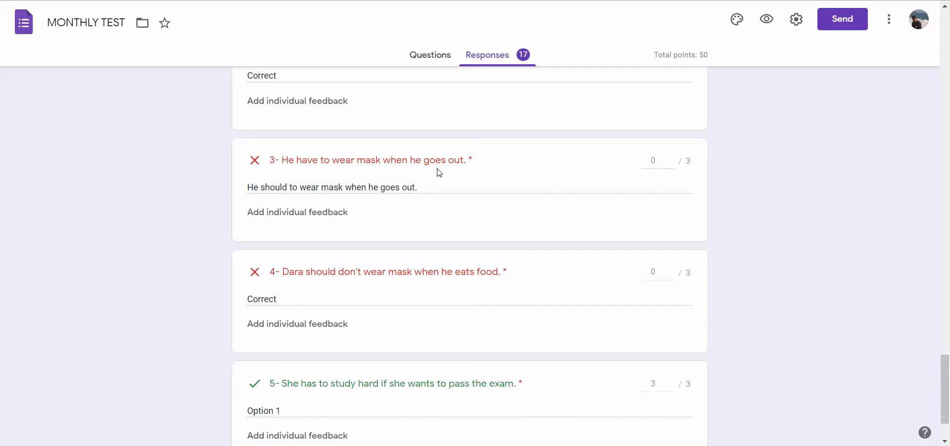
{"action": "scroll", "coordinate": [267, 198], "scroll_direction": "down", "scroll_amount": 1}
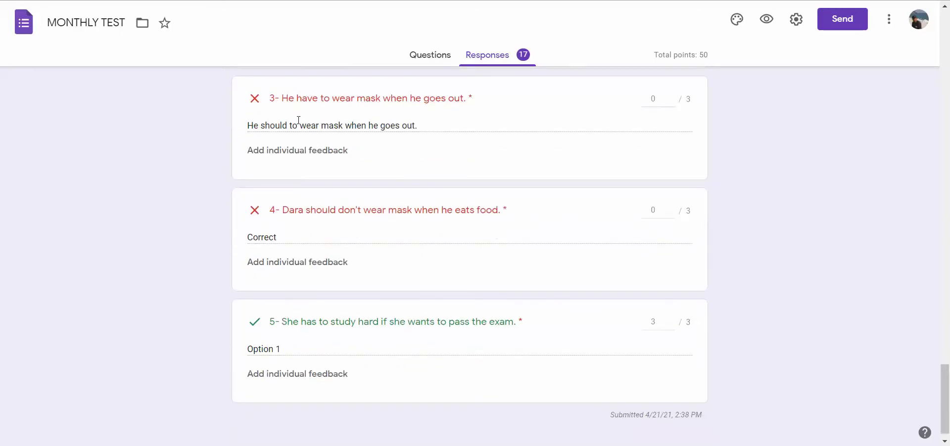
{"action": "left_click_drag", "start_coordinate": [296, 98], "coordinate": [328, 98]}
{"action": "left_click", "coordinate": [321, 112]}
{"action": "left_click_drag", "start_coordinate": [297, 99], "coordinate": [327, 100]}
{"action": "left_click", "coordinate": [291, 101]}
{"action": "left_click", "coordinate": [284, 157]}
{"action": "left_click", "coordinate": [336, 101]}
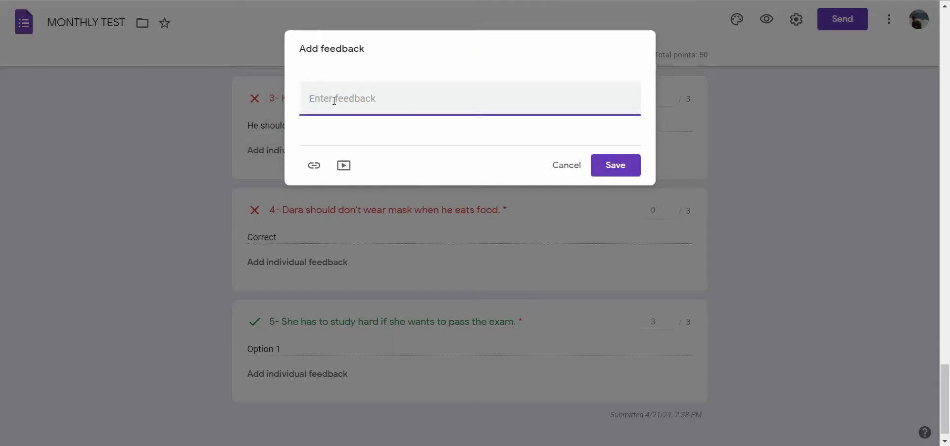
{"action": "type", "text": "He h"}
{"action": "type", "text": "to"}
{"action": "left_click", "coordinate": [609, 166]}
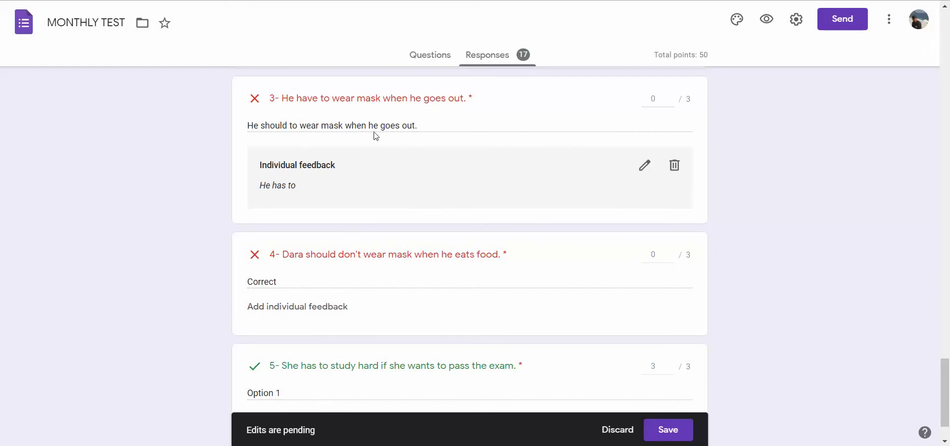
- Save the pending feedback edit and return to the start of the response
{"action": "scroll", "coordinate": [365, 165], "scroll_direction": "down", "scroll_amount": 1}
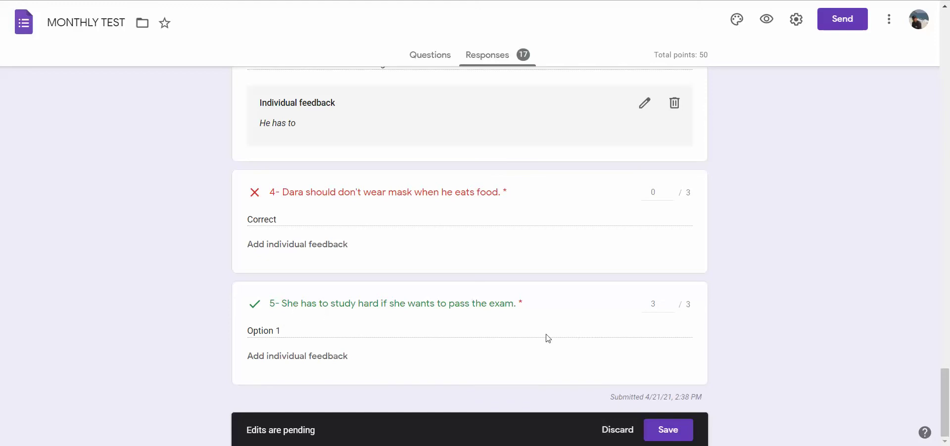
{"action": "scroll", "coordinate": [578, 337], "scroll_direction": "up", "scroll_amount": 15}
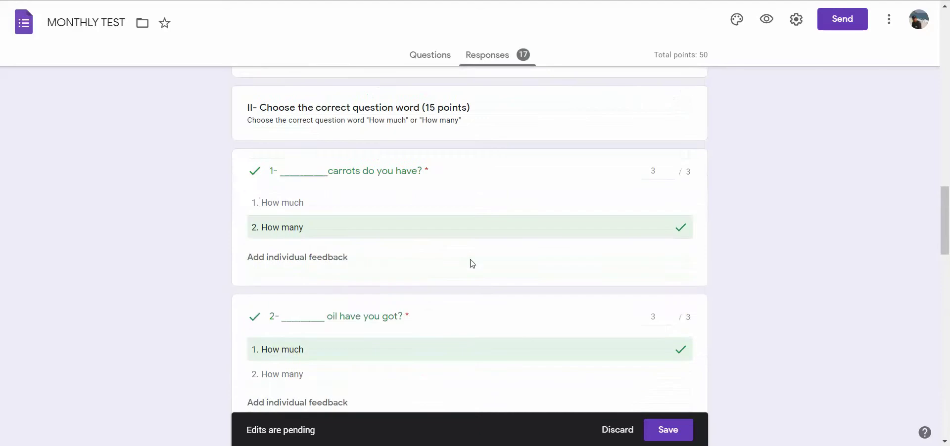
{"action": "scroll", "coordinate": [472, 262], "scroll_direction": "up", "scroll_amount": 20}
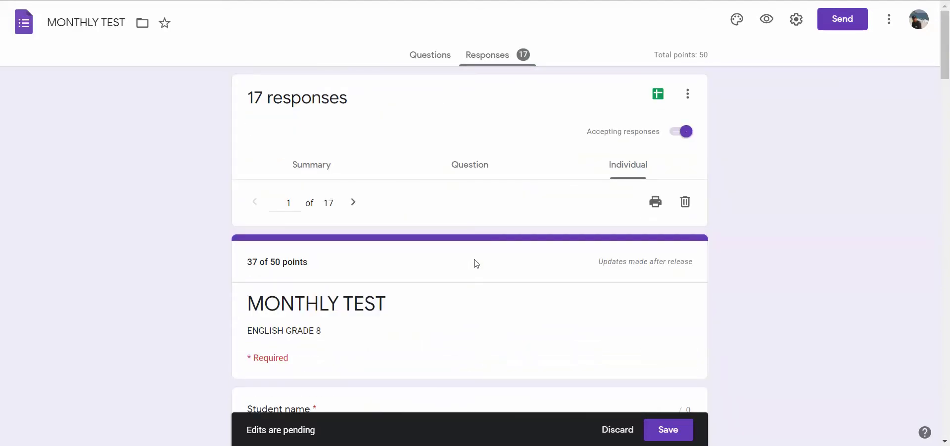
{"action": "left_click", "coordinate": [656, 432]}
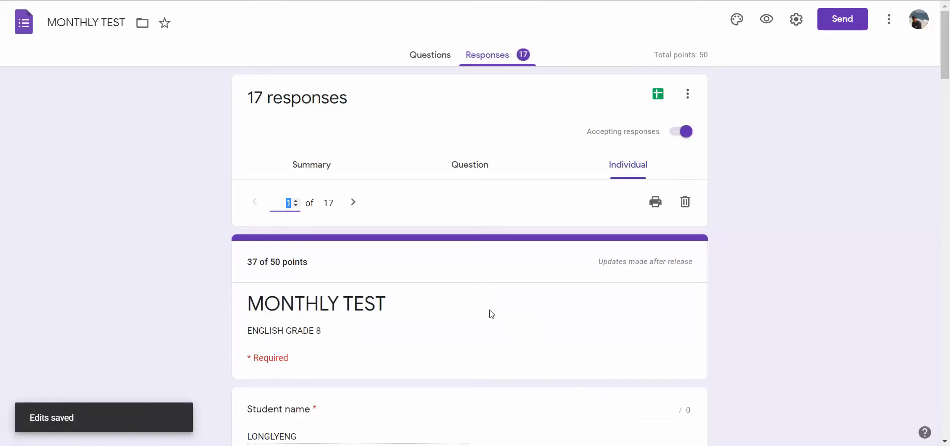
{"action": "scroll", "coordinate": [491, 312], "scroll_direction": "up", "scroll_amount": 1}
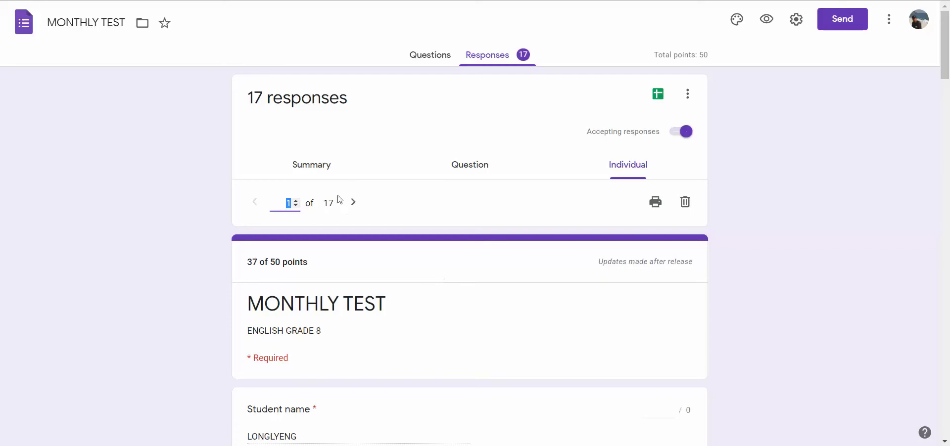
- Go to the third individual response and examine its answers, scores and feedback through all sections
{"action": "left_click", "coordinate": [355, 206]}
{"action": "left_click", "coordinate": [354, 207]}
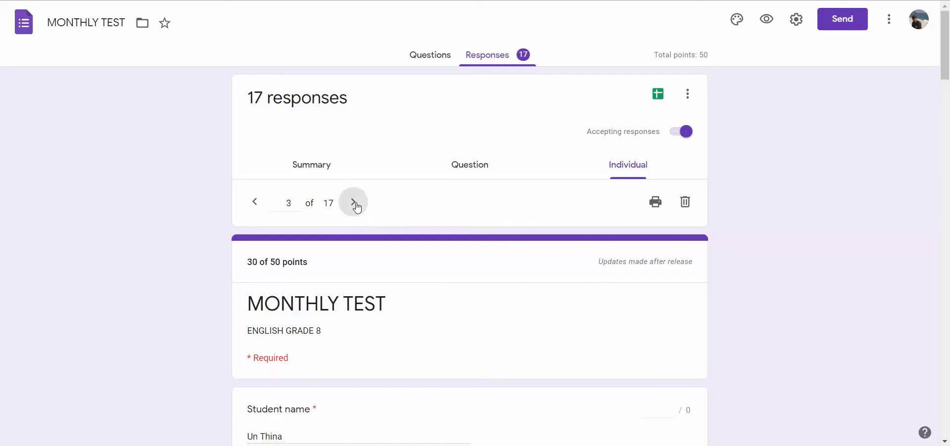
{"action": "scroll", "coordinate": [356, 205], "scroll_direction": "down", "scroll_amount": 4}
{"action": "scroll", "coordinate": [358, 206], "scroll_direction": "down", "scroll_amount": 14}
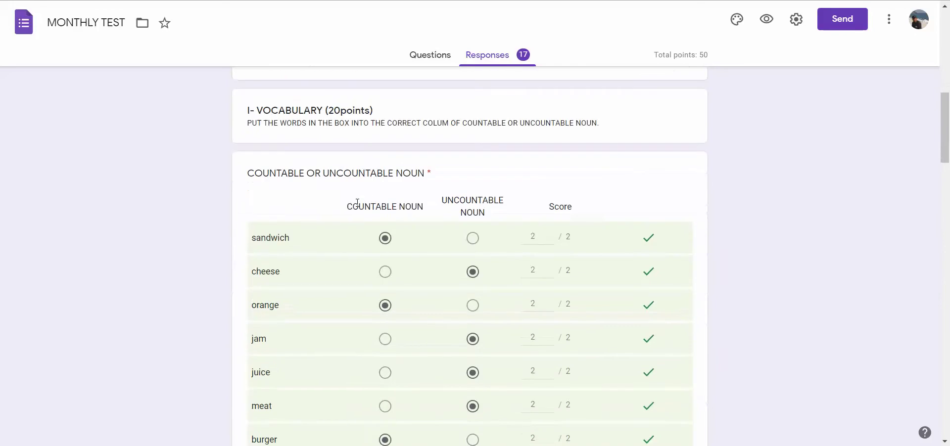
{"action": "scroll", "coordinate": [358, 206], "scroll_direction": "down", "scroll_amount": 17}
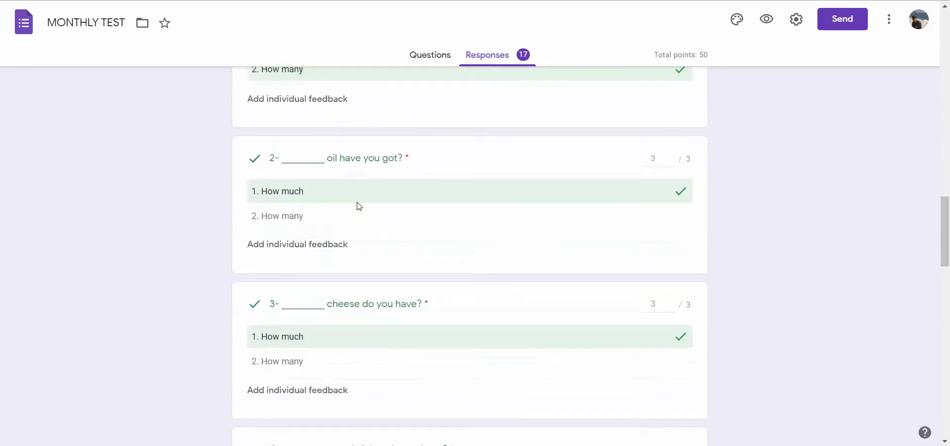
{"action": "scroll", "coordinate": [359, 205], "scroll_direction": "down", "scroll_amount": 3}
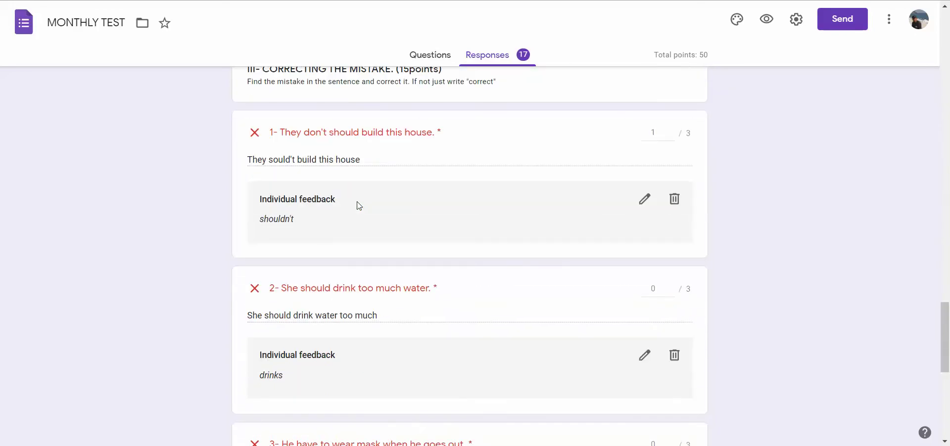
{"action": "scroll", "coordinate": [359, 206], "scroll_direction": "down", "scroll_amount": 5}
{"action": "scroll", "coordinate": [359, 206], "scroll_direction": "down", "scroll_amount": 3}
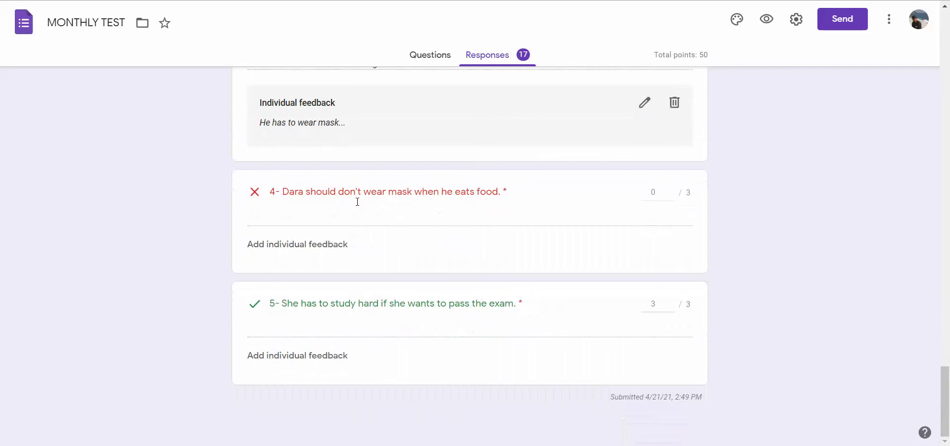
{"action": "scroll", "coordinate": [359, 206], "scroll_direction": "up", "scroll_amount": 20}
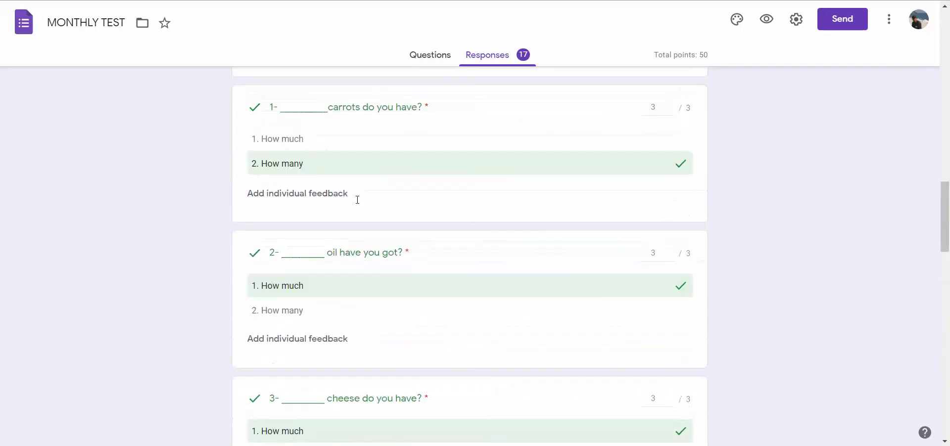
{"action": "scroll", "coordinate": [358, 203], "scroll_direction": "up", "scroll_amount": 15}
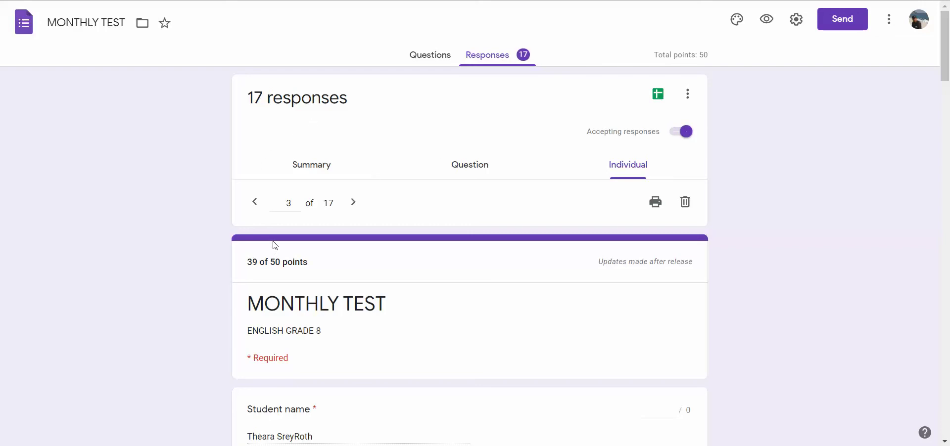
- Move on to the fifth individual response and look over its beginning
{"action": "left_click", "coordinate": [355, 202]}
{"action": "left_click", "coordinate": [355, 202]}
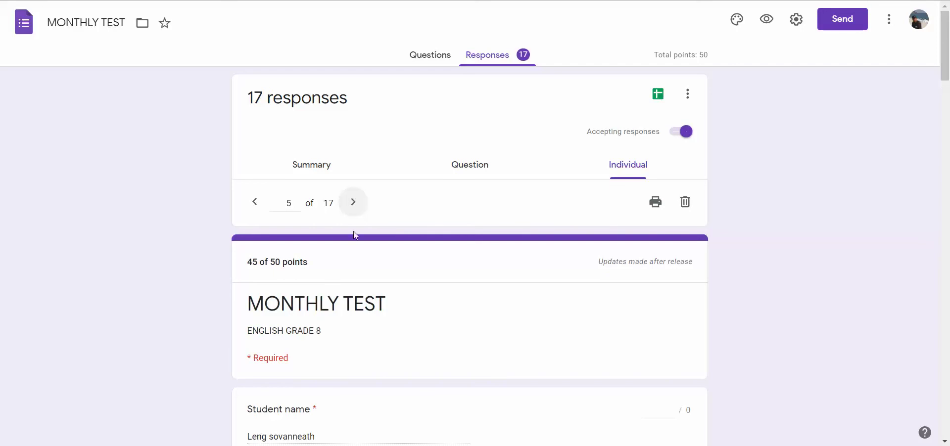
{"action": "scroll", "coordinate": [356, 232], "scroll_direction": "down", "scroll_amount": 5}
{"action": "scroll", "coordinate": [358, 239], "scroll_direction": "up", "scroll_amount": 4}
{"action": "scroll", "coordinate": [357, 233], "scroll_direction": "up", "scroll_amount": 1}
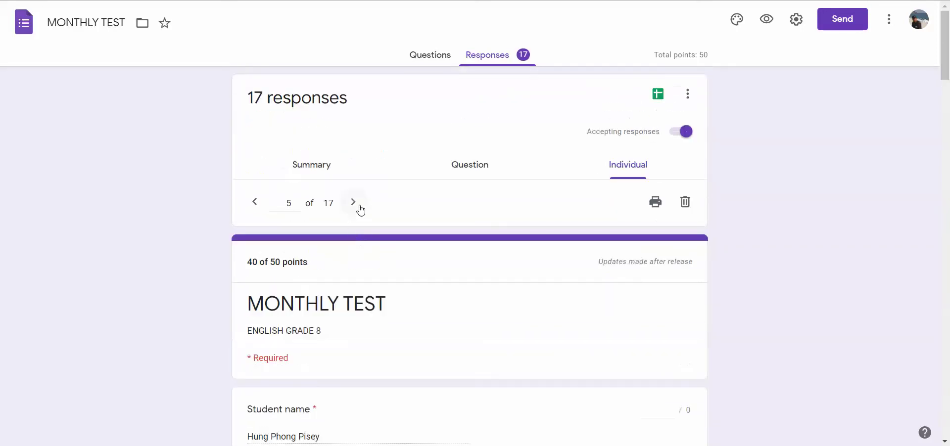
- Go to the eighth individual response and check its total score
{"action": "left_click", "coordinate": [353, 202]}
{"action": "left_click", "coordinate": [358, 207]}
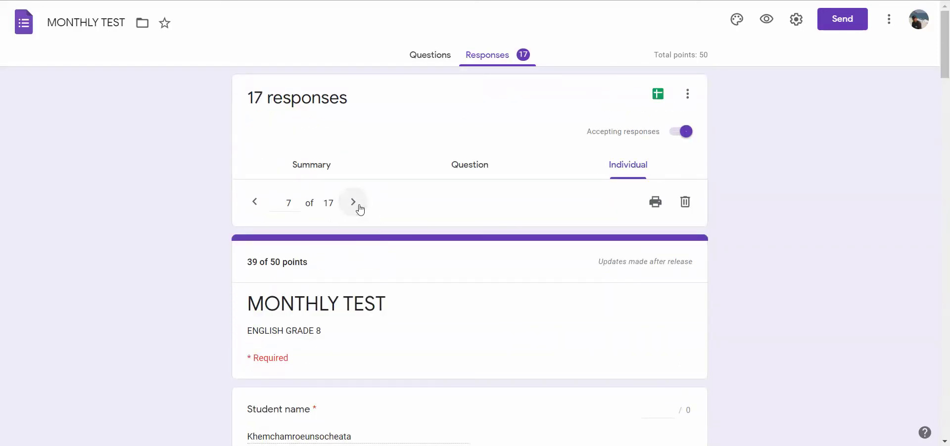
{"action": "left_click", "coordinate": [358, 206]}
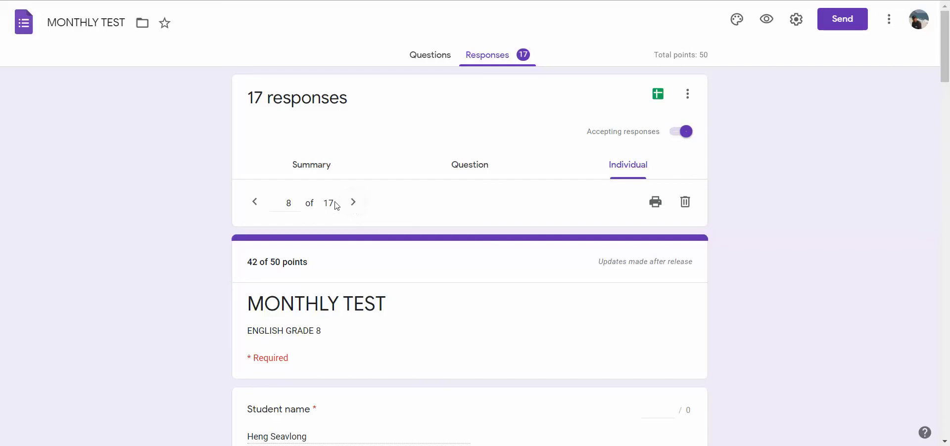
{"action": "left_click_drag", "start_coordinate": [246, 262], "coordinate": [311, 263]}
{"action": "left_click", "coordinate": [242, 263]}
{"action": "left_click_drag", "start_coordinate": [242, 263], "coordinate": [310, 262]}
{"action": "left_click", "coordinate": [357, 286]}
- In the eighth response, set the score of question 2, "She should drink too much water", to 3 points and save the edit
{"action": "scroll", "coordinate": [357, 286], "scroll_direction": "down", "scroll_amount": 20}
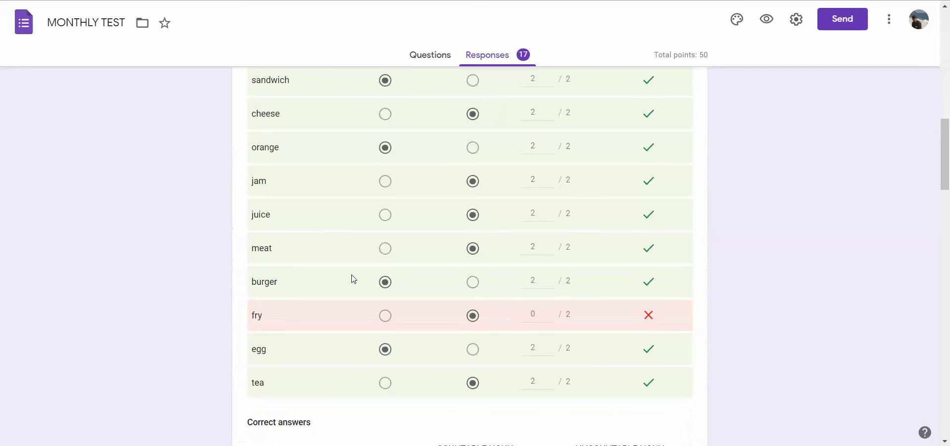
{"action": "scroll", "coordinate": [352, 278], "scroll_direction": "down", "scroll_amount": 15}
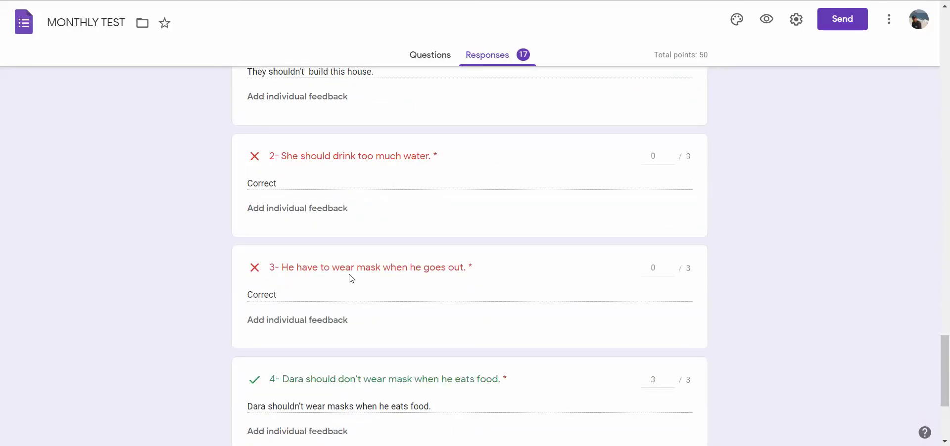
{"action": "scroll", "coordinate": [350, 278], "scroll_direction": "up", "scroll_amount": 1}
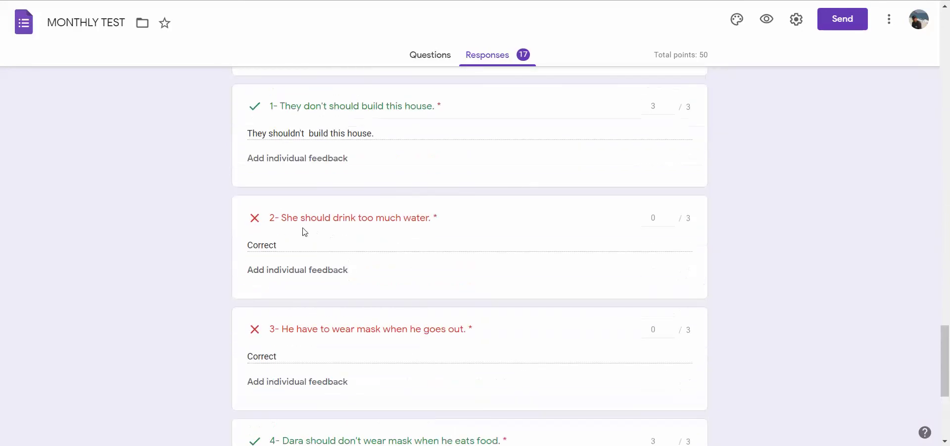
{"action": "left_click", "coordinate": [670, 216]}
{"action": "left_click", "coordinate": [669, 217]}
{"action": "left_click", "coordinate": [670, 216]}
{"action": "left_click", "coordinate": [672, 428]}
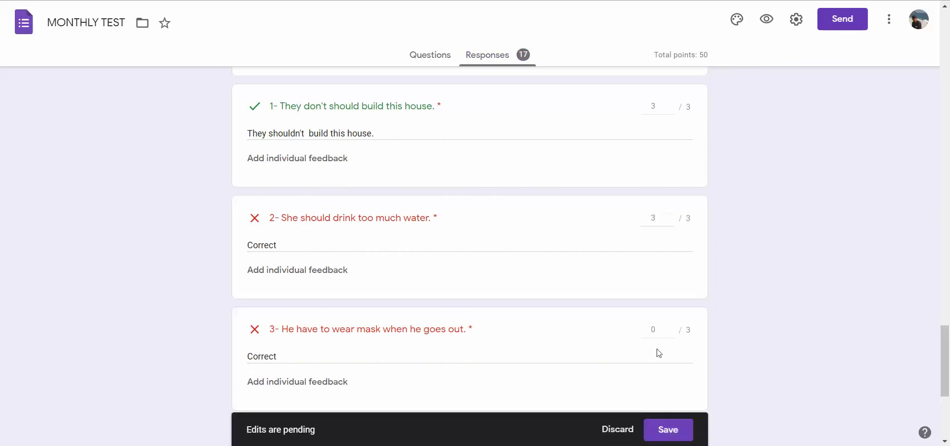
{"action": "scroll", "coordinate": [396, 271], "scroll_direction": "down", "scroll_amount": 8}
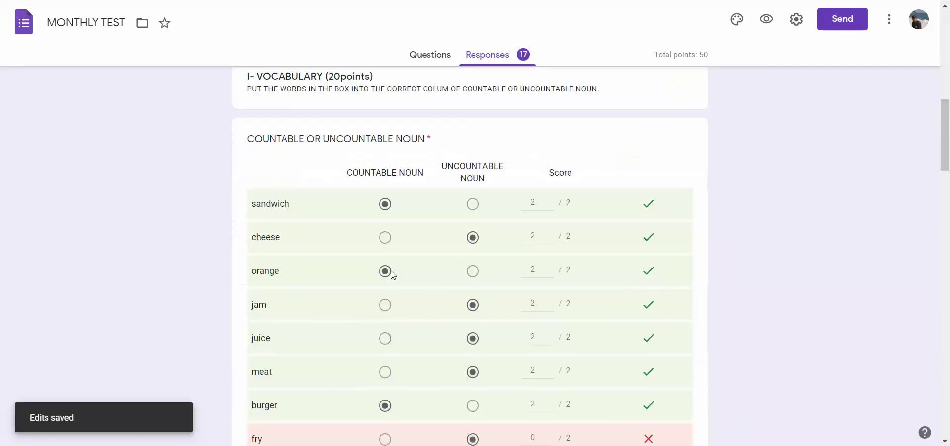